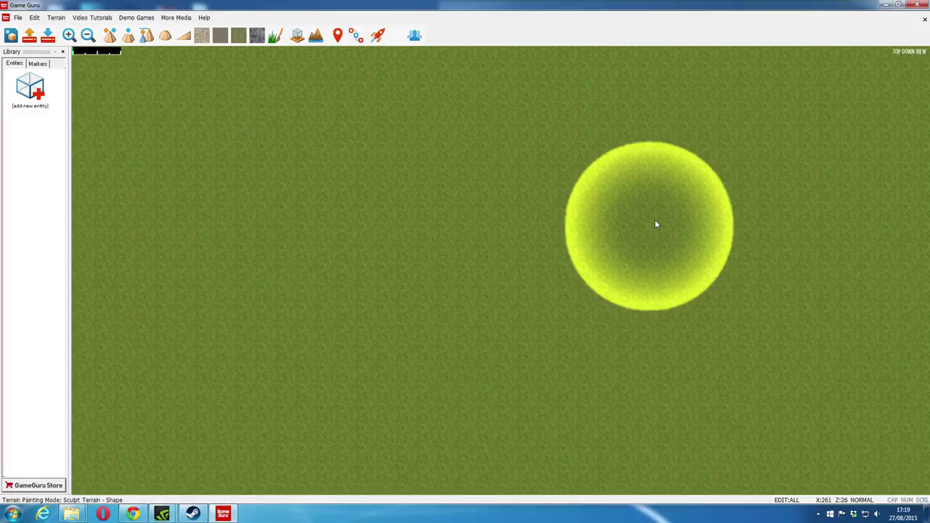
- Add the Barrel (Acid) entity and place barrels on the flat grass terrain
left_click(29, 98)
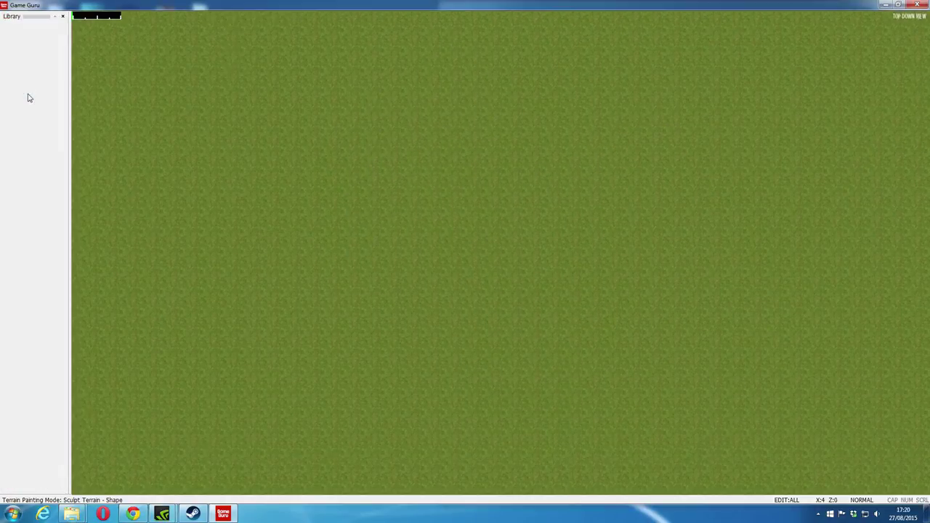
left_click(267, 35)
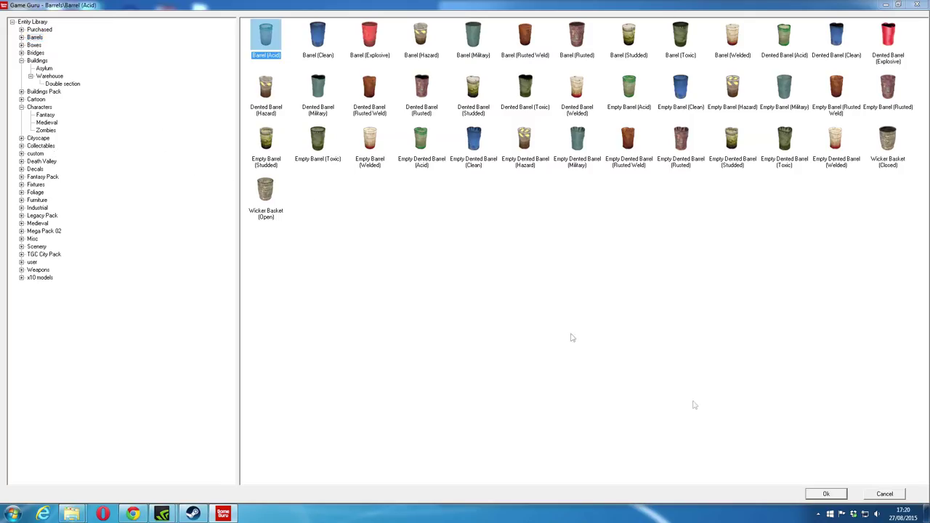
left_click(828, 494)
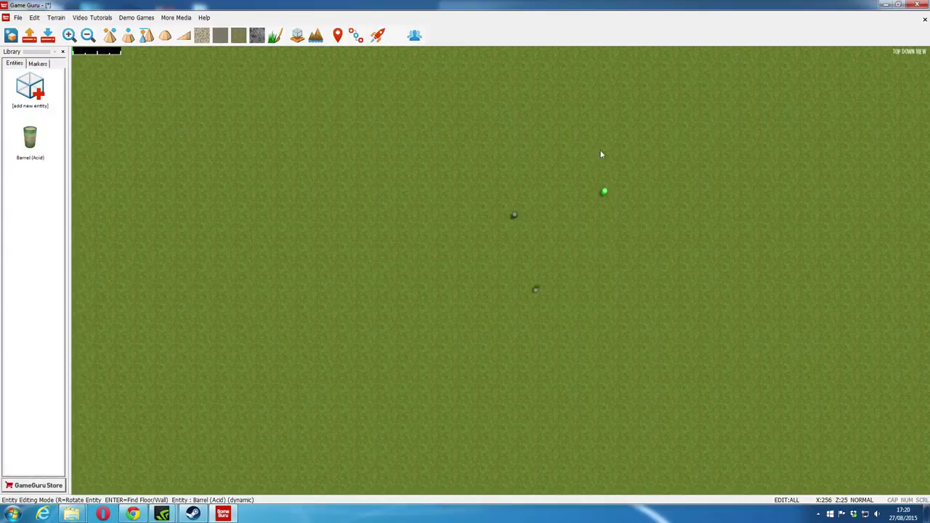
left_click(600, 154)
left_click(454, 218)
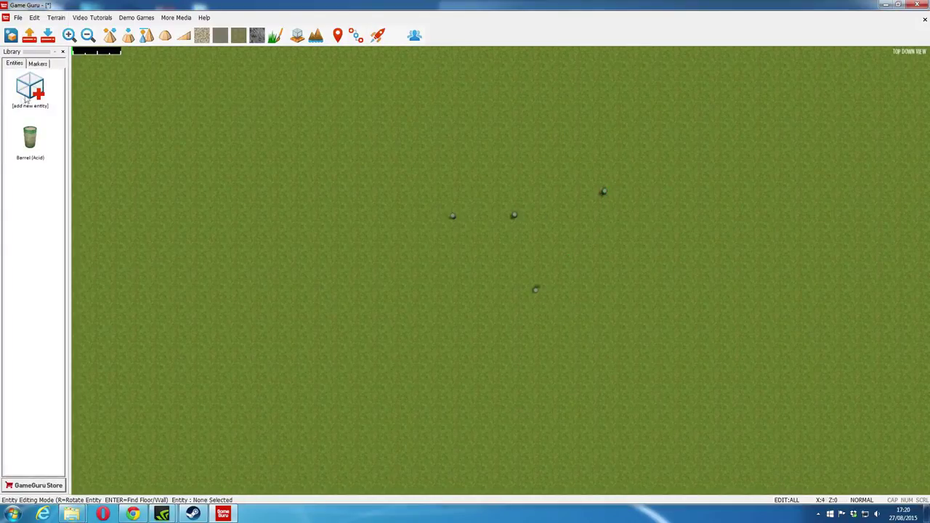
- Place a Player Start marker below the barrels and launch a test game
left_click(37, 63)
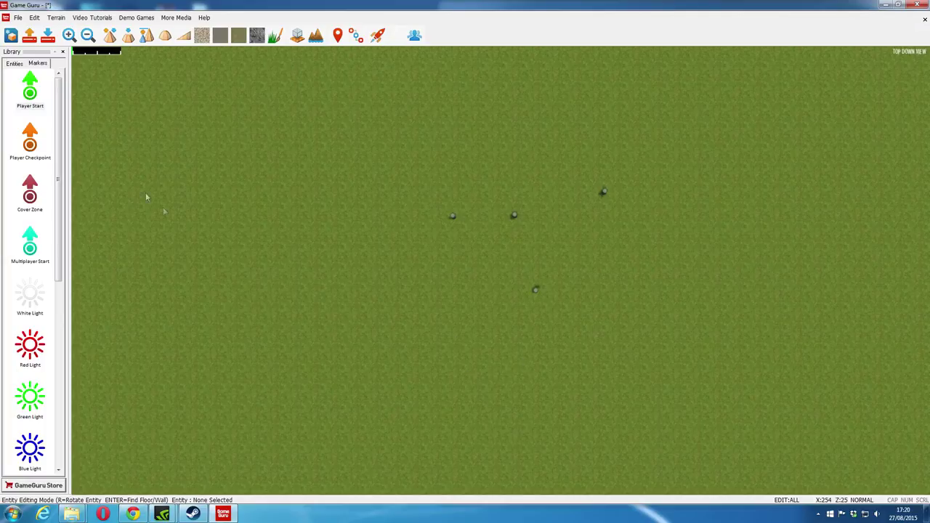
left_click(32, 93)
left_click(563, 356)
left_click(10, 64)
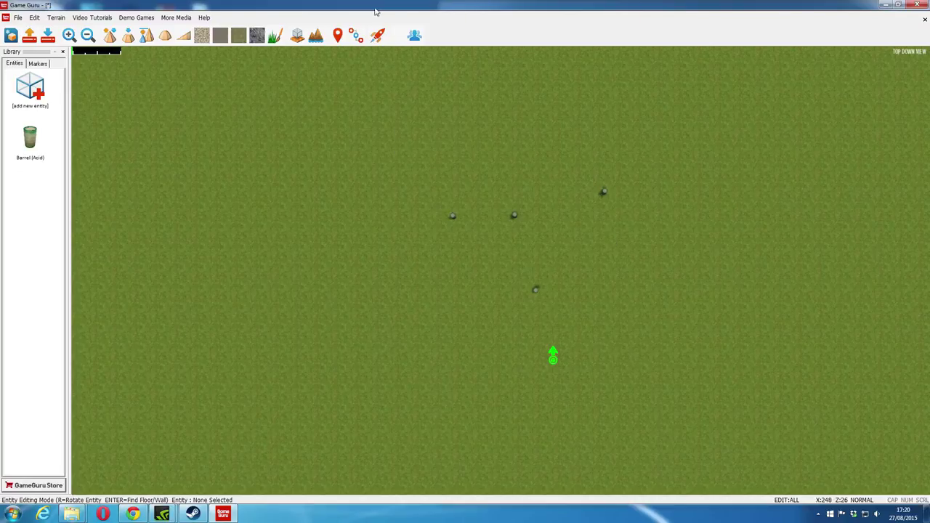
left_click(377, 35)
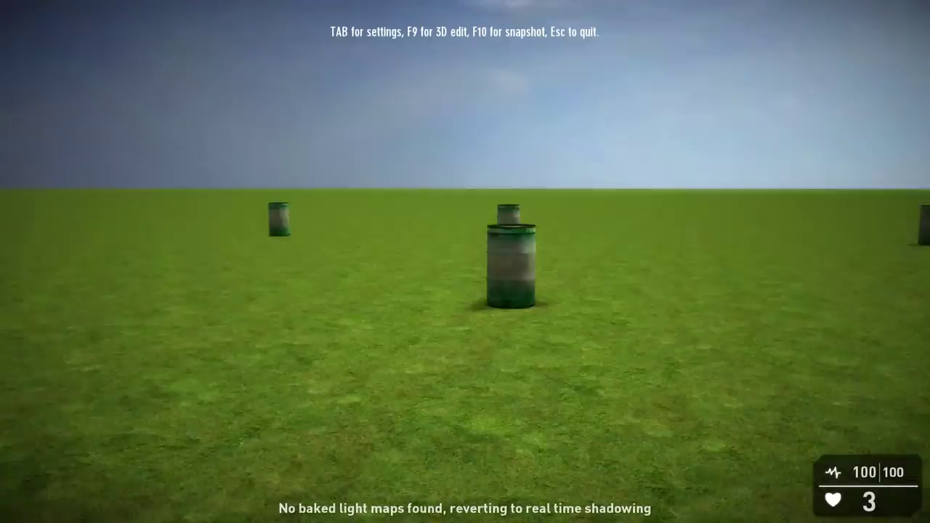
- Walk forward toward the nearest barrel, then exit the test back to the editor
key("w")
key("w")
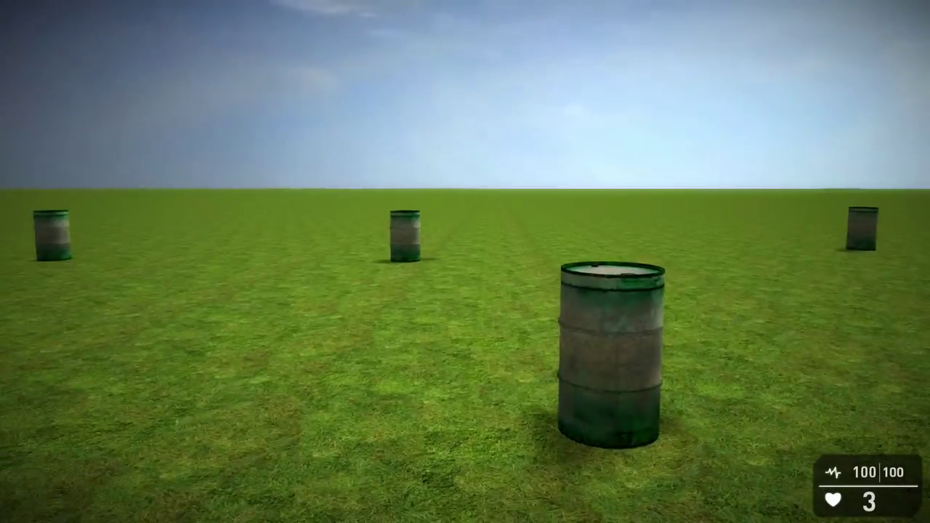
key("Escape")
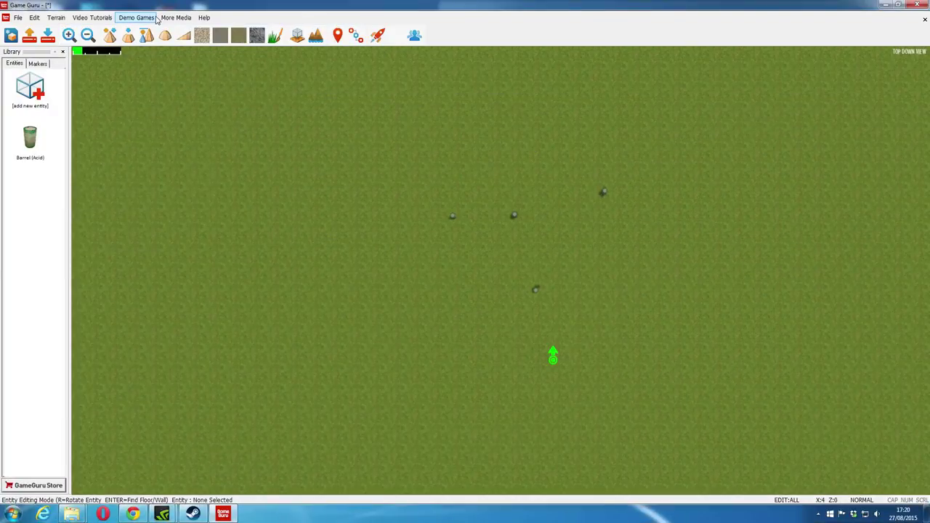
- Cancel the Save Standalone save-first prompt, then Save As 'image test'
left_click(18, 17)
left_click(45, 95)
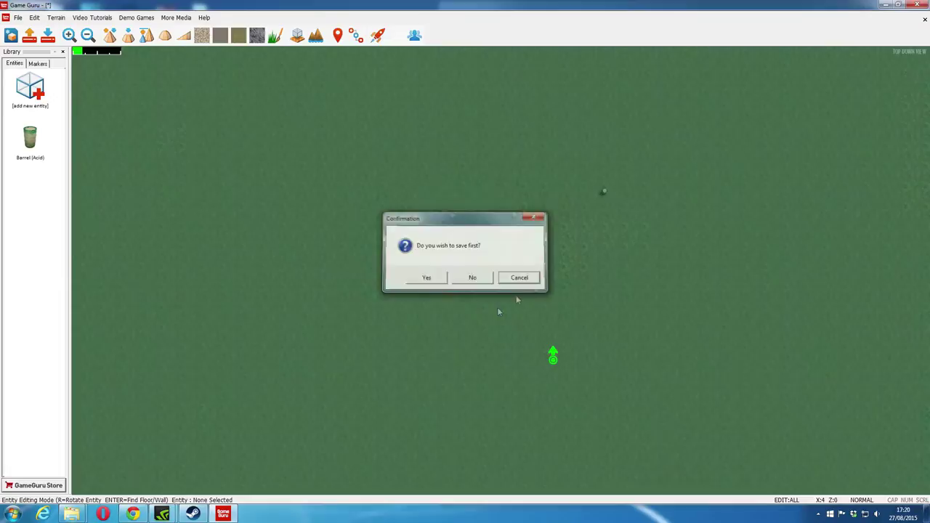
left_click(519, 277)
left_click(17, 17)
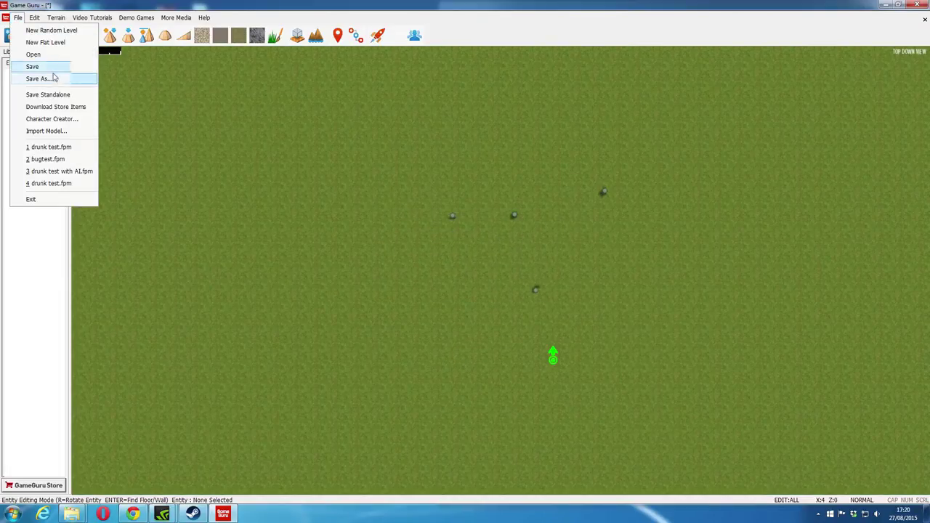
left_click(44, 78)
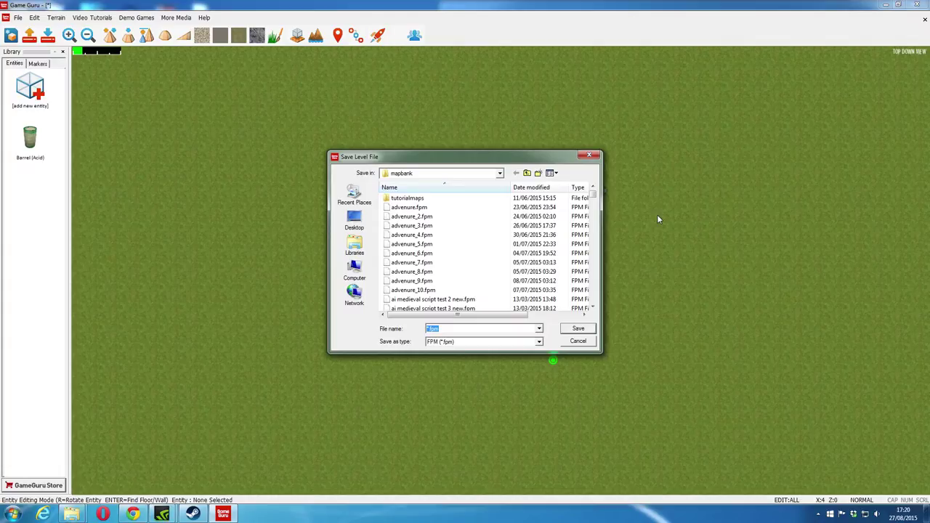
type("image test")
key("Return")
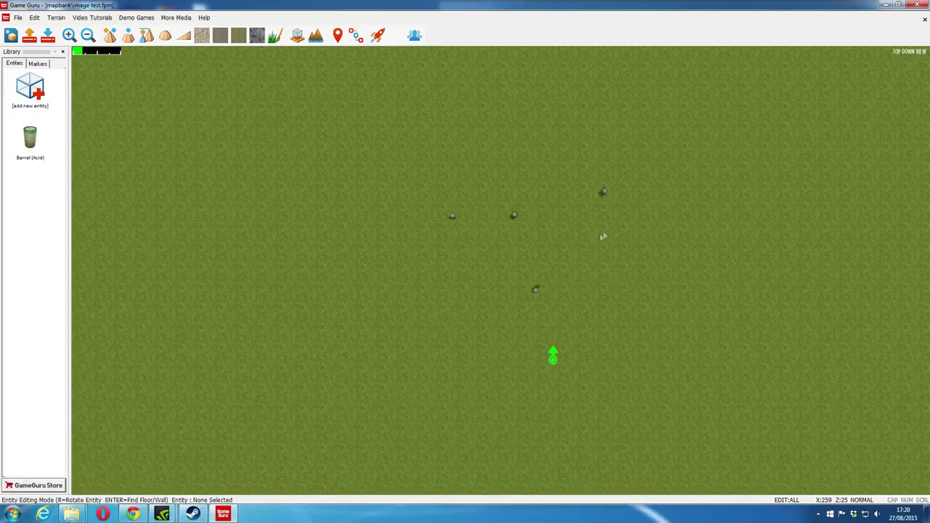
- Export 'image test' with File > Save Standalone and acknowledge the completion message
left_click(19, 17)
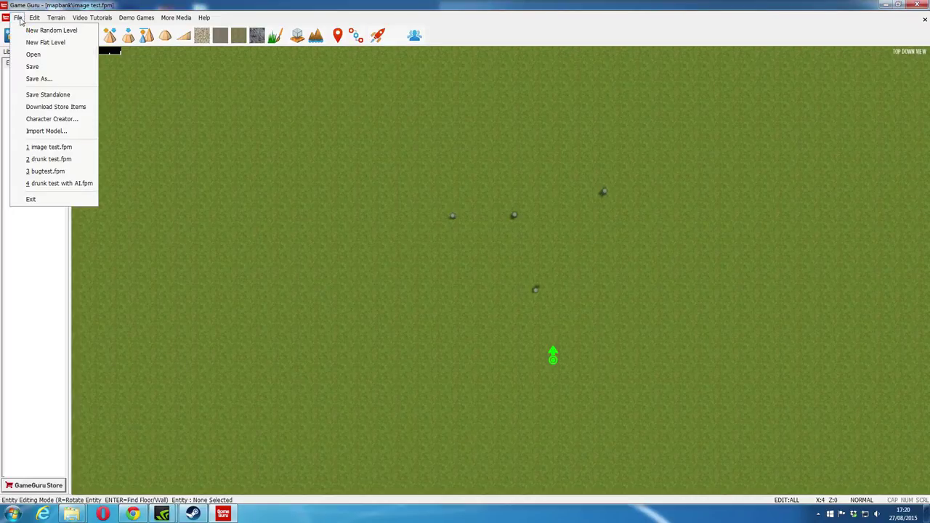
left_click(67, 100)
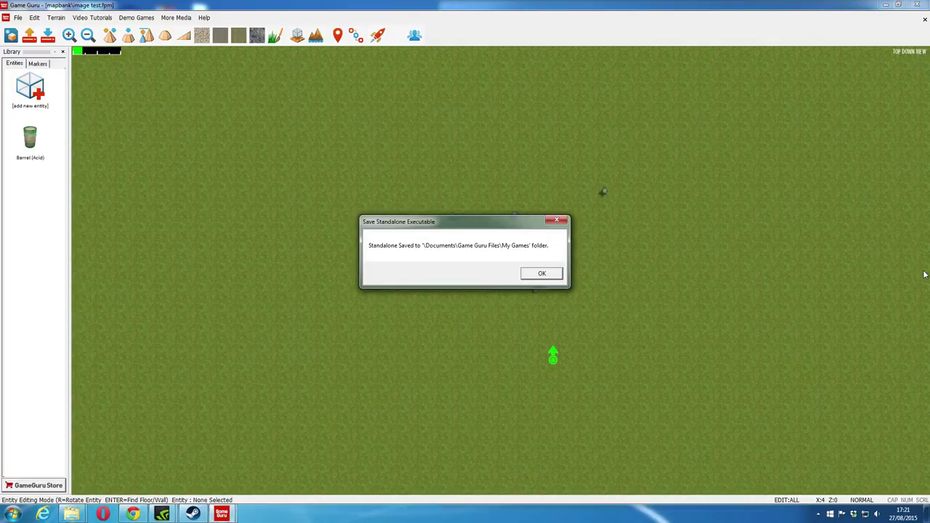
left_click(551, 275)
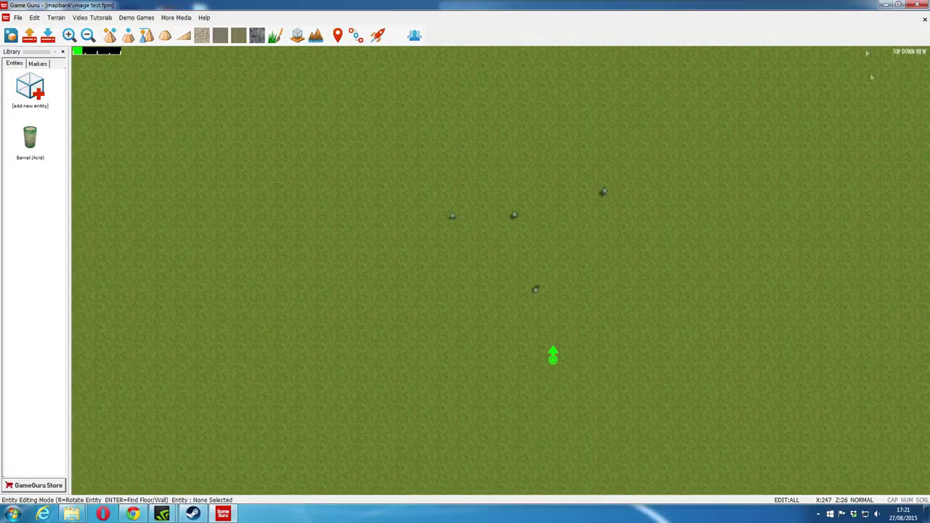
- Minimize GameGuru, bring up the My Games window, and run the image test executable
left_click(885, 6)
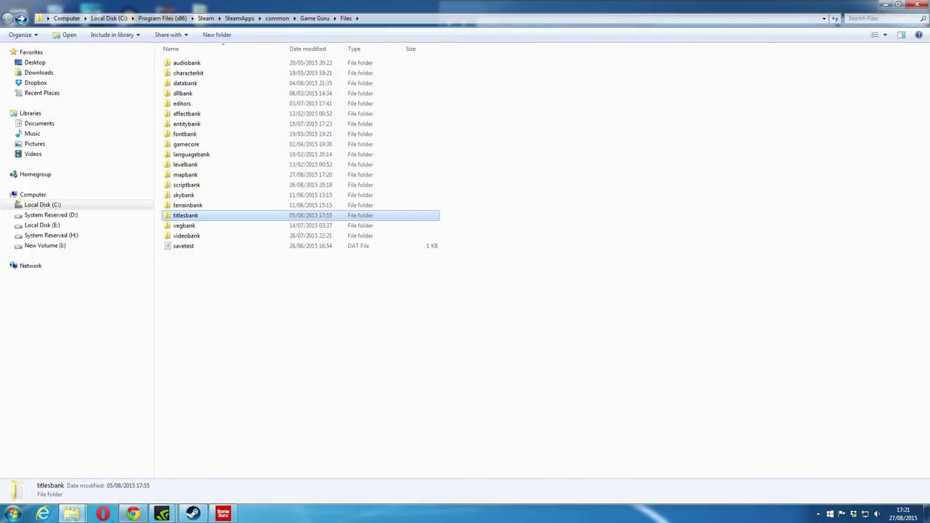
left_click(71, 515)
left_click(166, 463)
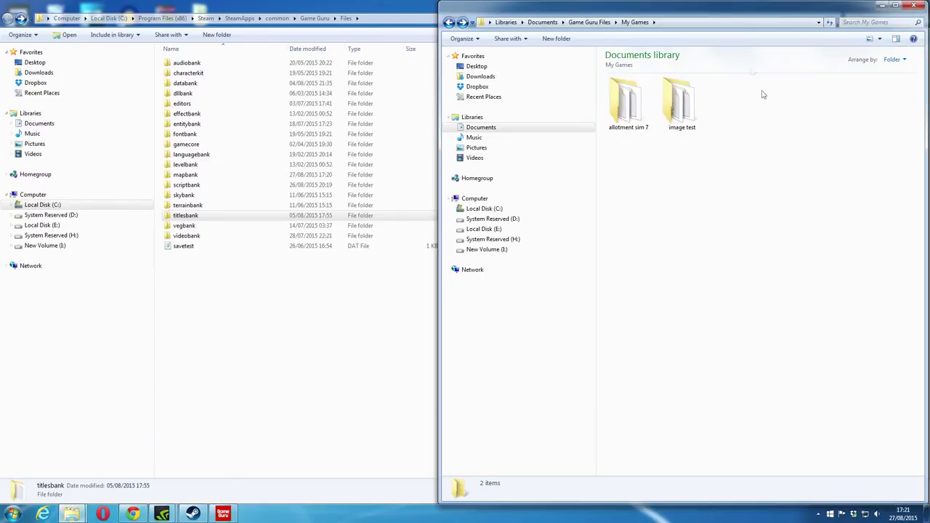
double_click(674, 114)
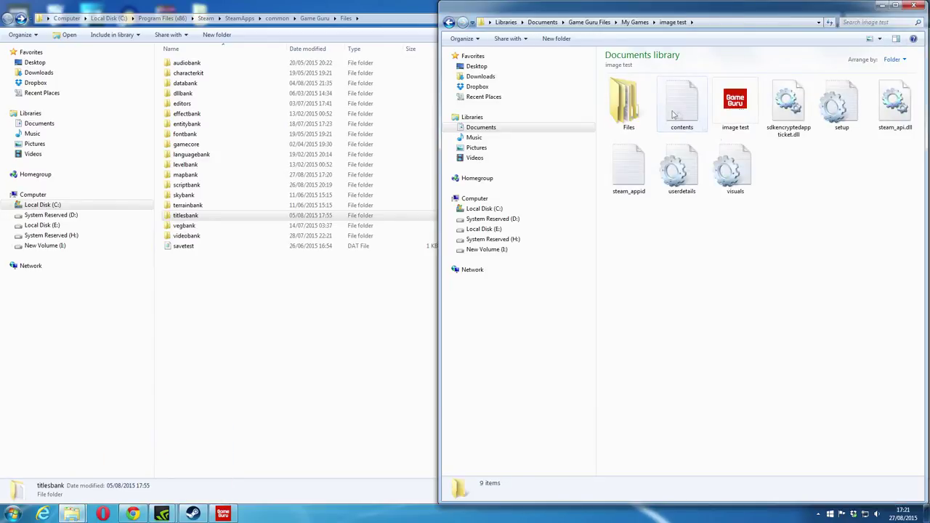
double_click(736, 103)
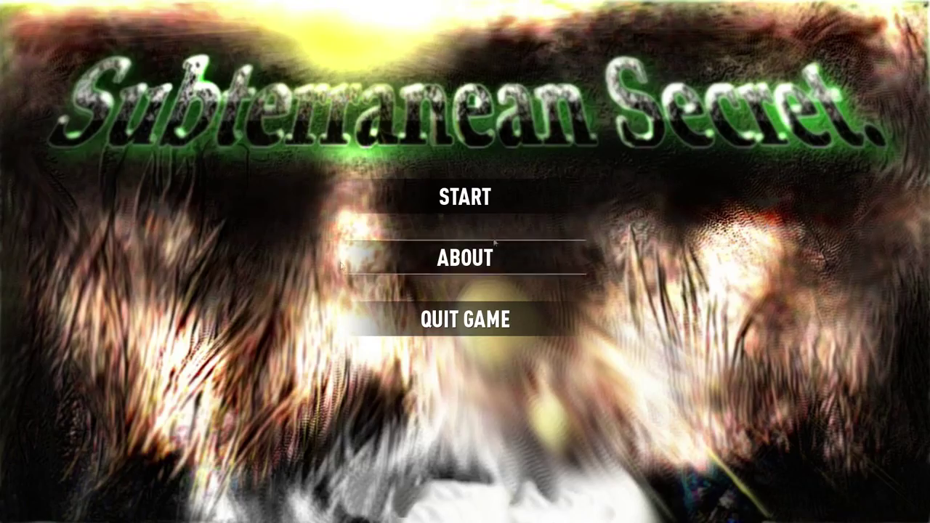
- Choose START on the Subterranean Secret title menu and let the grass level load
left_click(465, 196)
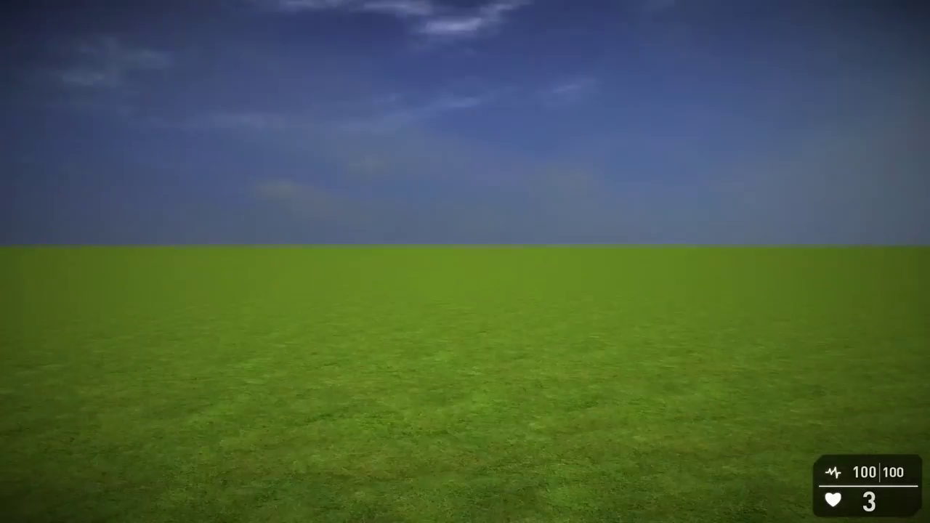
- Walk forward toward the barrels, then pause the game with Esc
key("w")
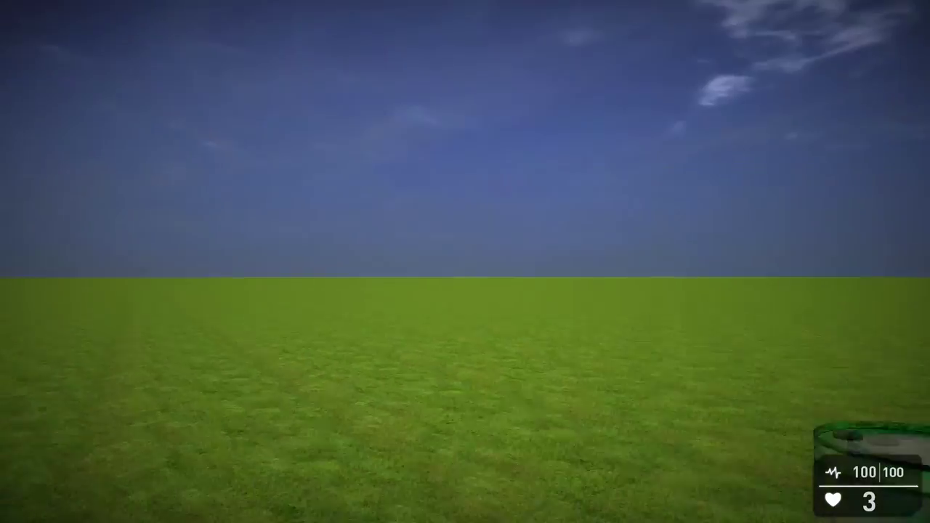
key("Escape")
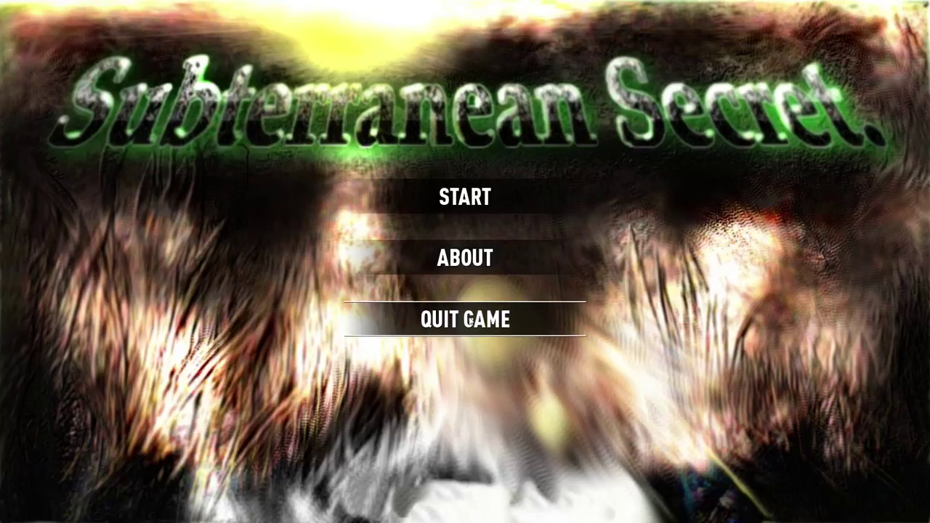
- Quit the game to the desktop and close the My Games folder window
left_click(469, 322)
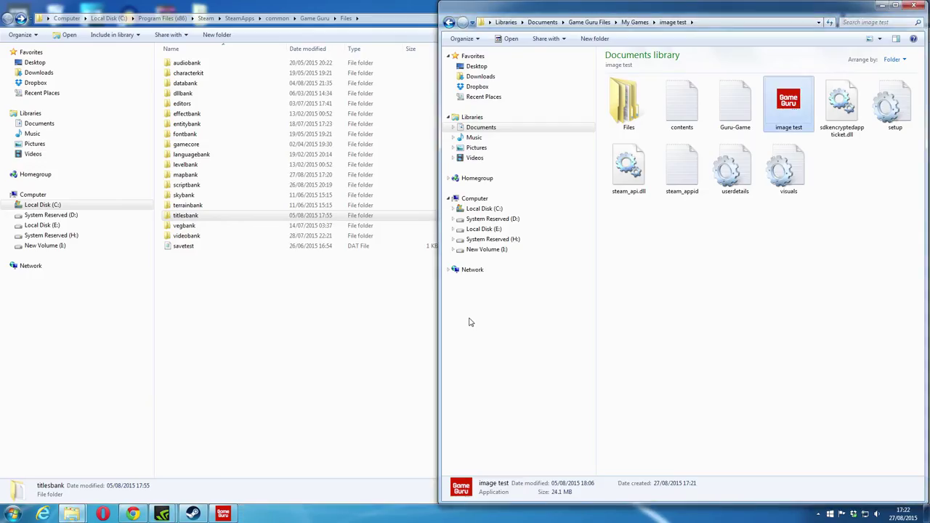
left_click(705, 338)
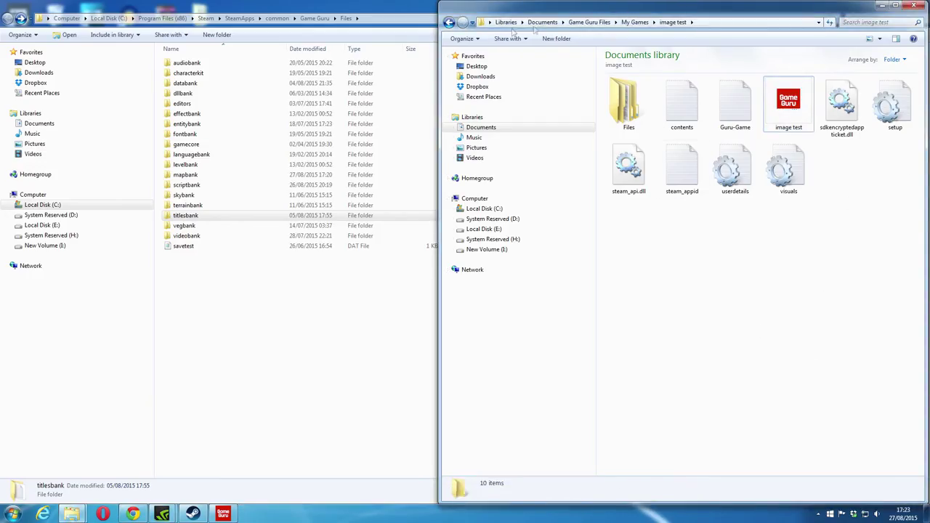
left_click(450, 23)
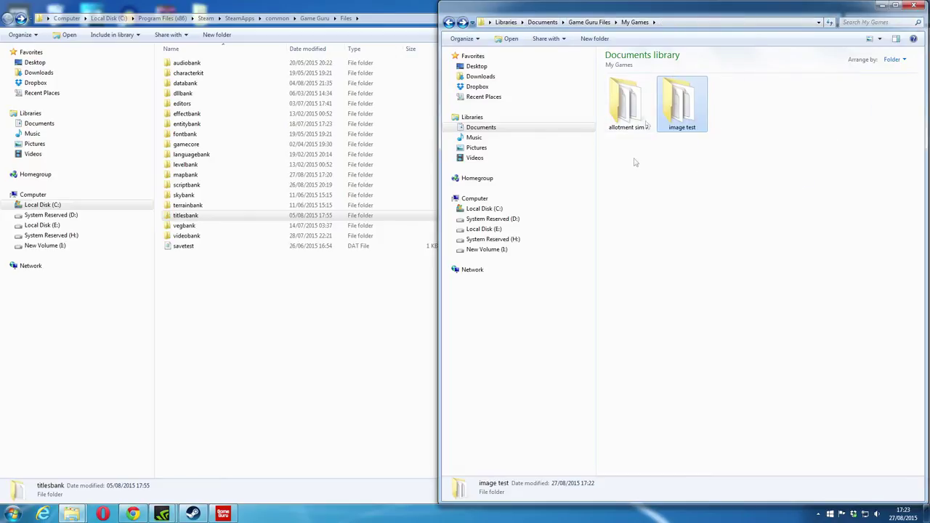
left_click(880, 5)
double_click(382, 10)
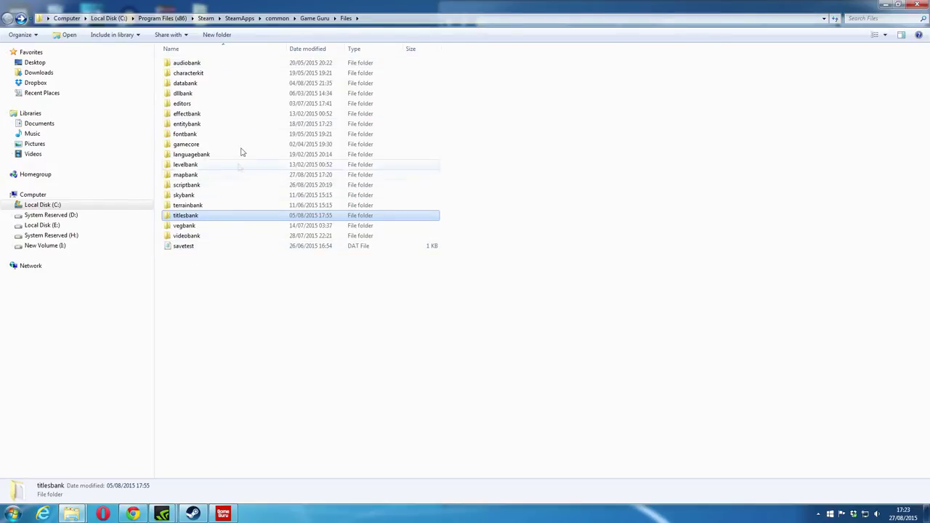
- Open titlesbank and select its Subterranean_Secret, theescape and default folders in turn
left_click(221, 268)
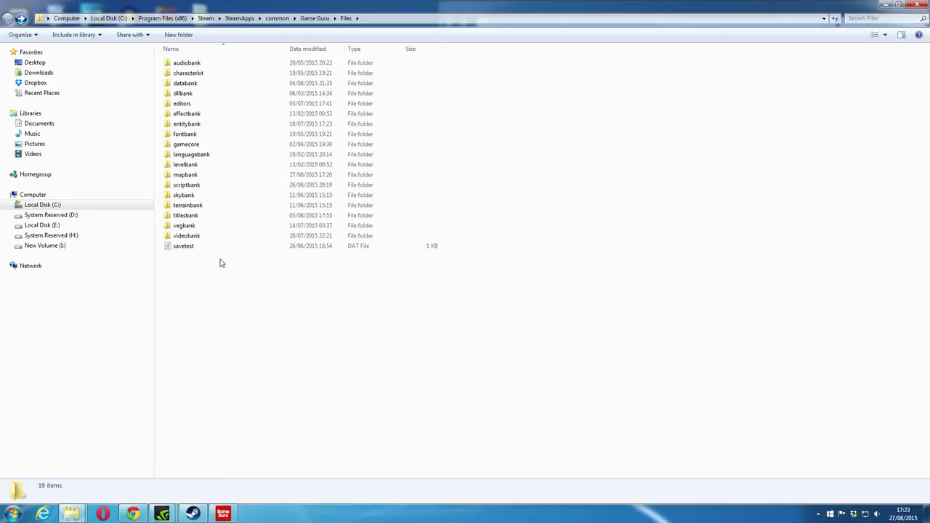
left_click(210, 216)
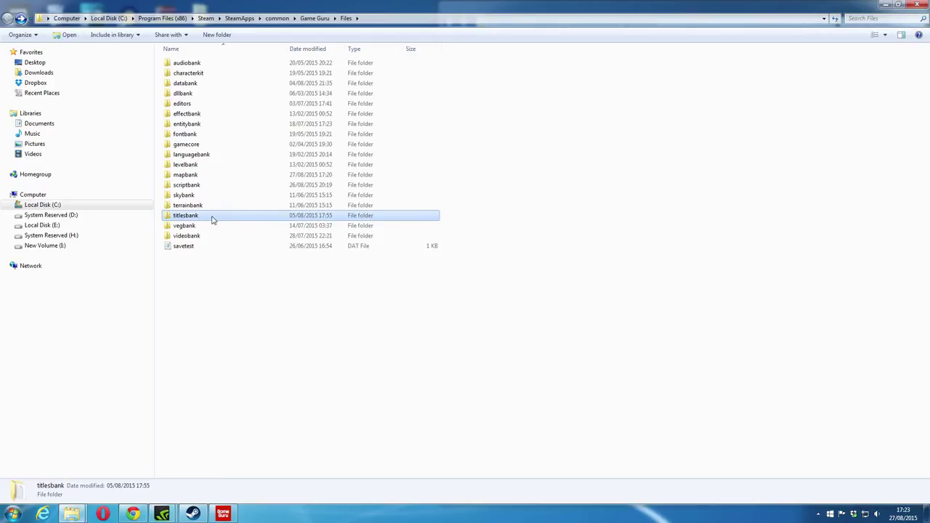
double_click(212, 218)
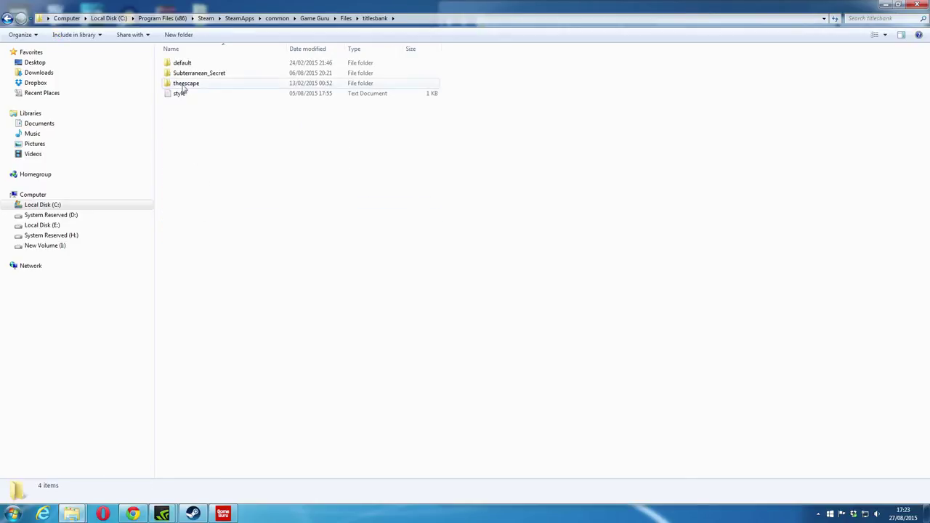
left_click(214, 75)
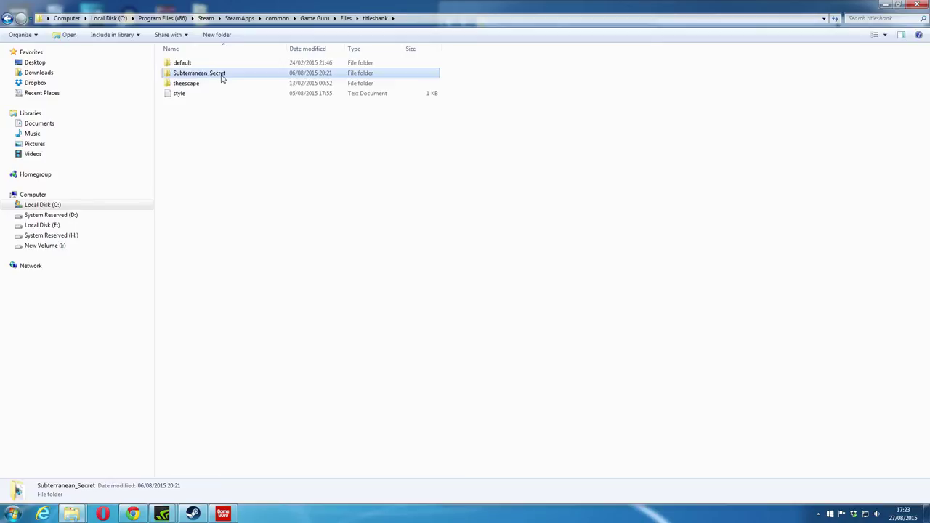
left_click(194, 85)
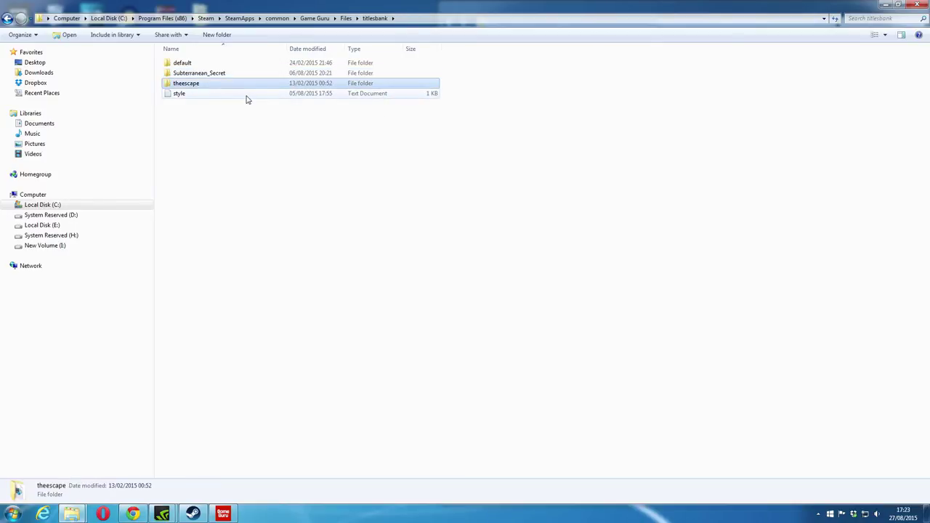
left_click(199, 95)
- View the default folder's 1920x1200 images, then go back to titlesbank
double_click(183, 64)
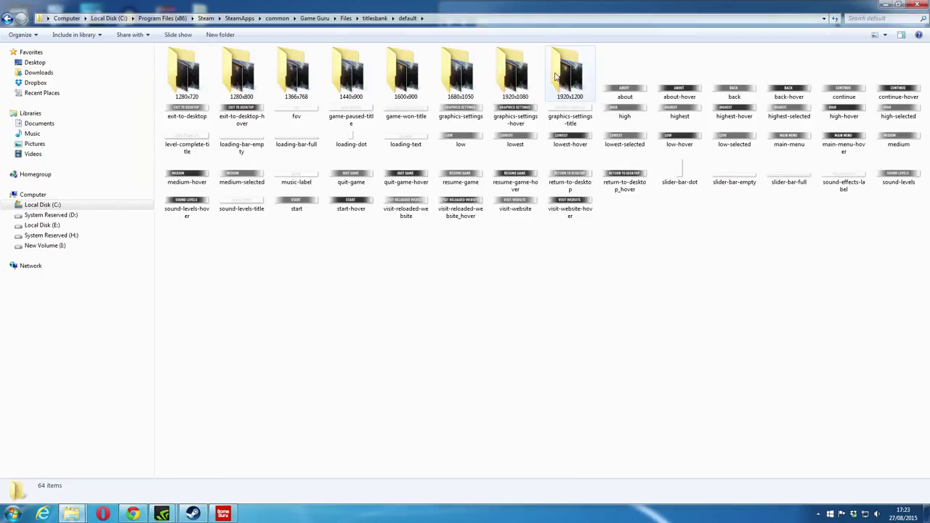
double_click(571, 79)
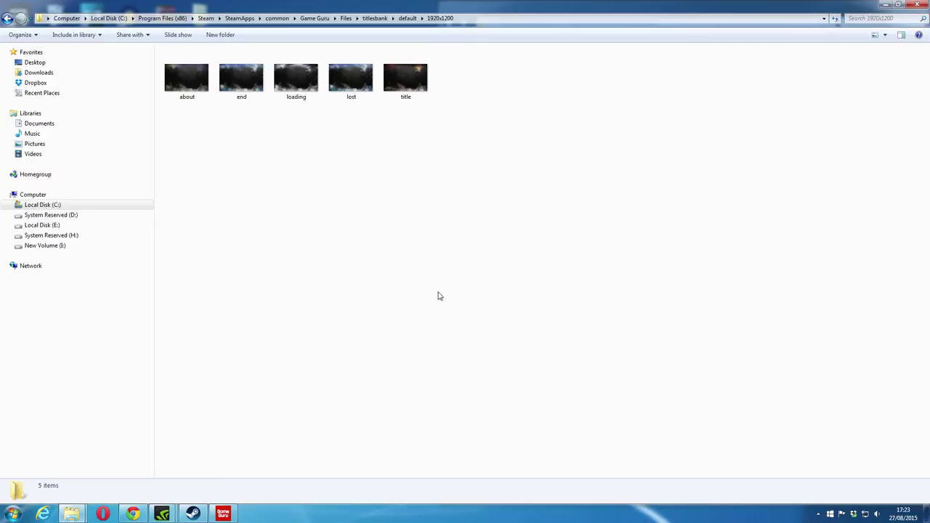
left_click(6, 19)
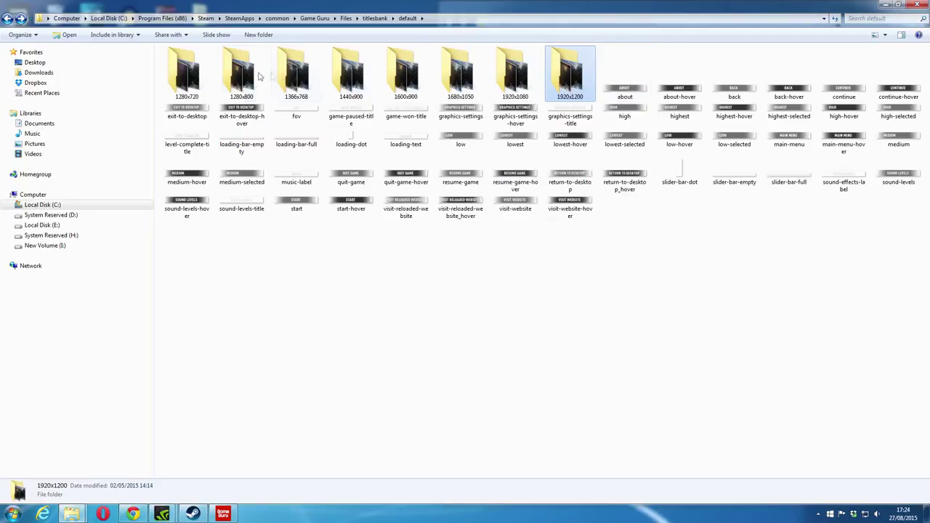
left_click(7, 19)
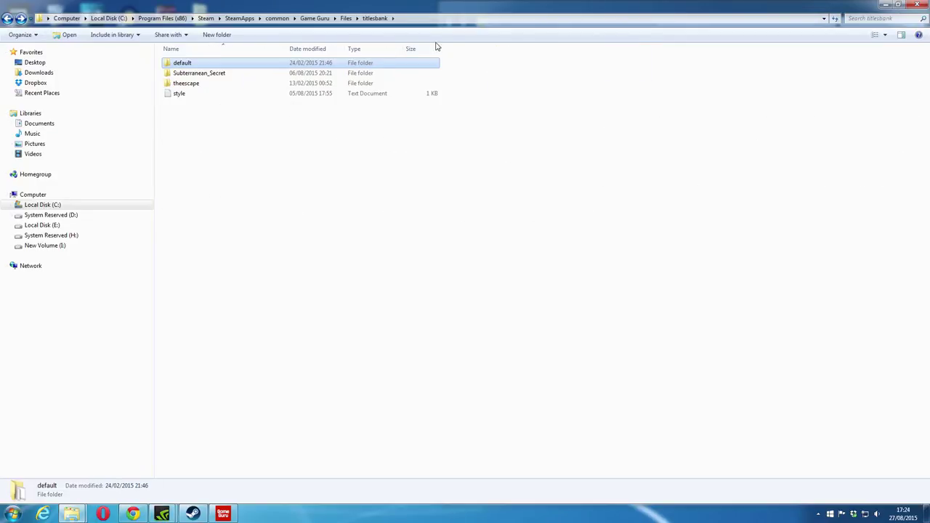
- Open Subterranean_Secret, then default, selecting the game-paused-title image
double_click(207, 74)
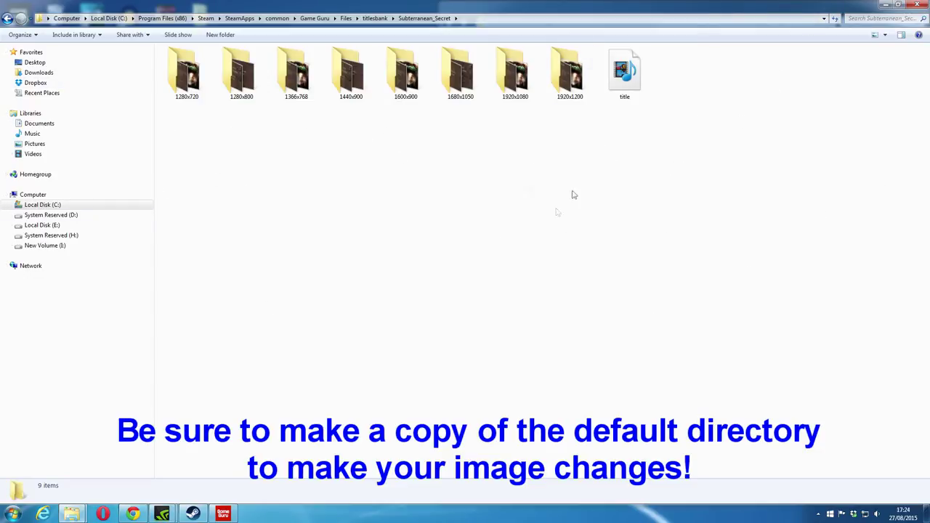
left_click(8, 18)
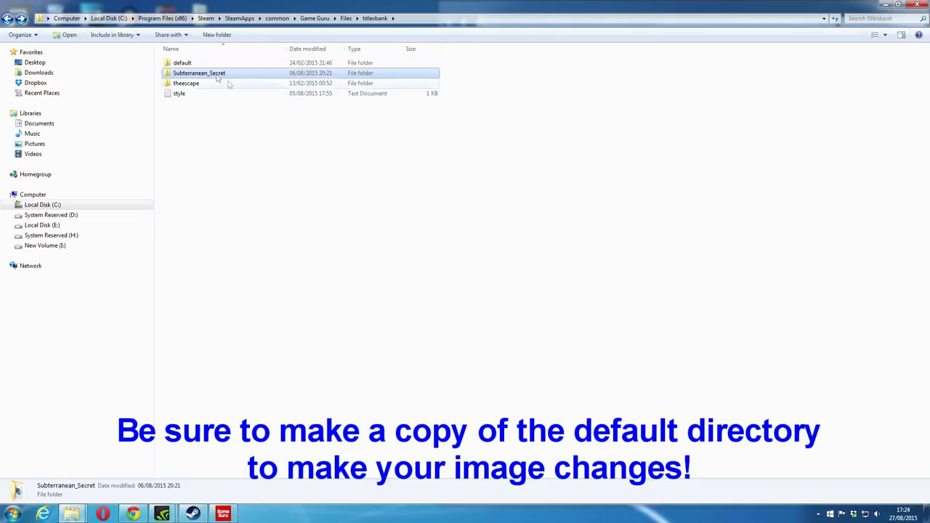
double_click(184, 63)
left_click(347, 118)
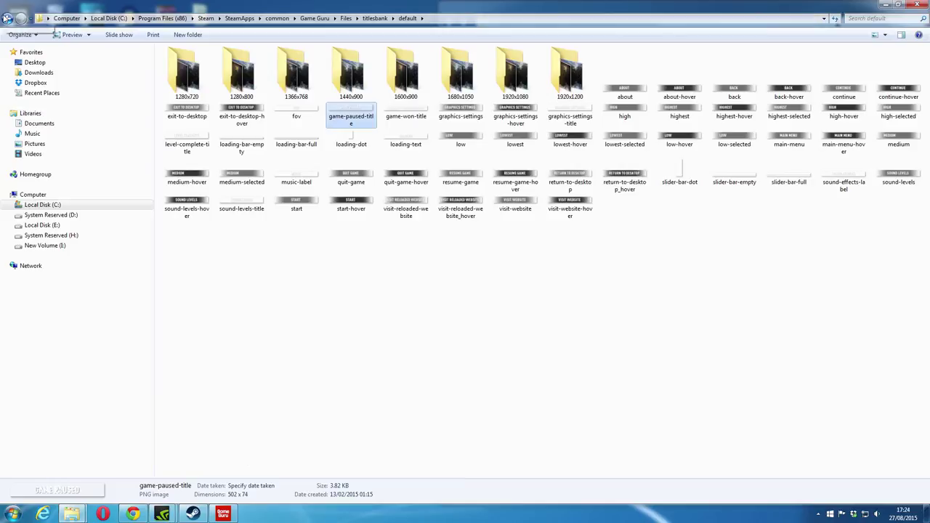
left_click(8, 18)
- Compare Subterranean_Secret and default again, then open Subterranean_Secret's 1920x1200 folder
double_click(207, 74)
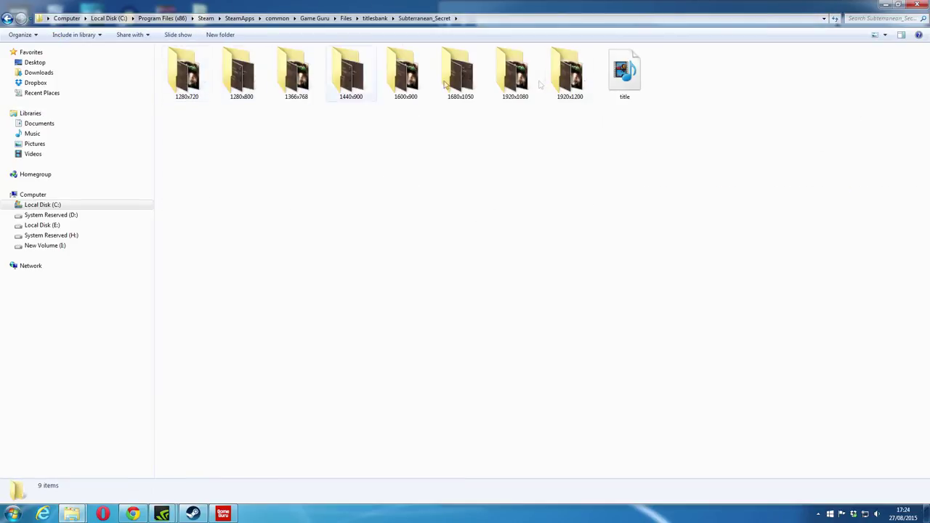
left_click(7, 18)
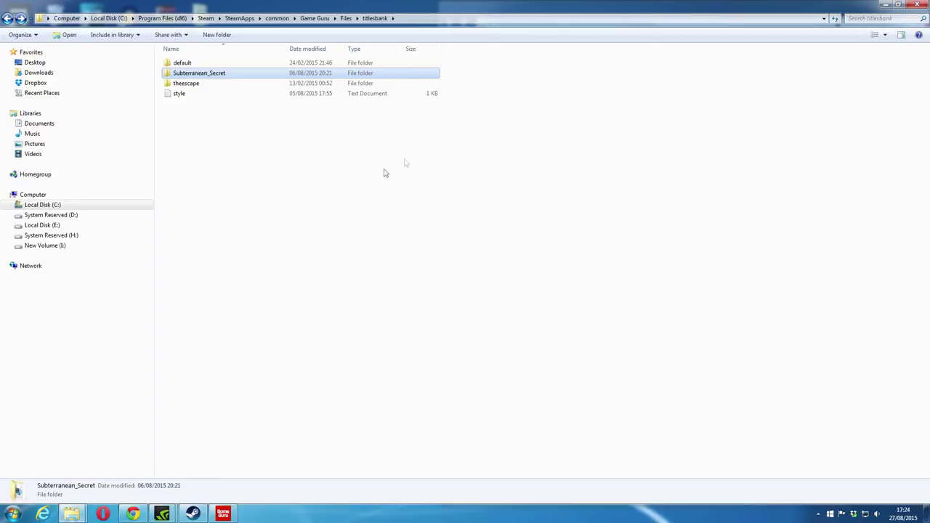
double_click(182, 64)
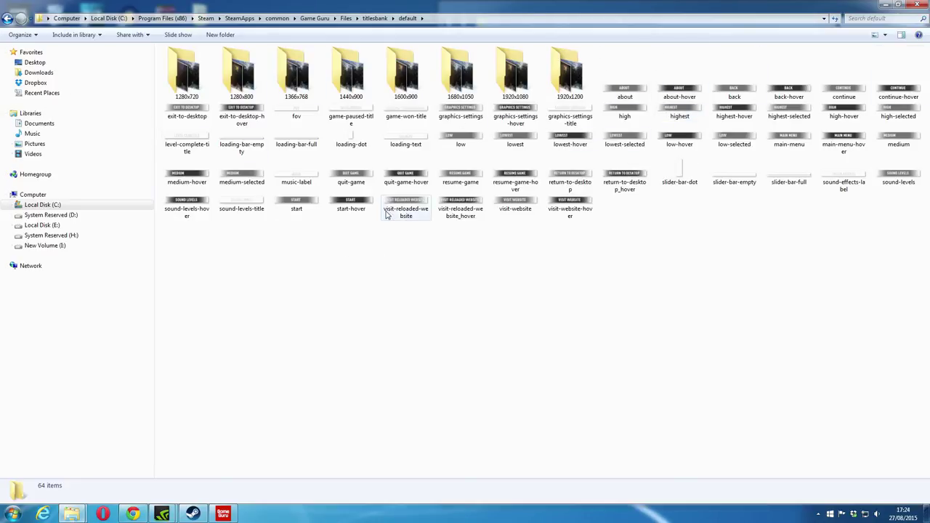
left_click(9, 17)
double_click(197, 74)
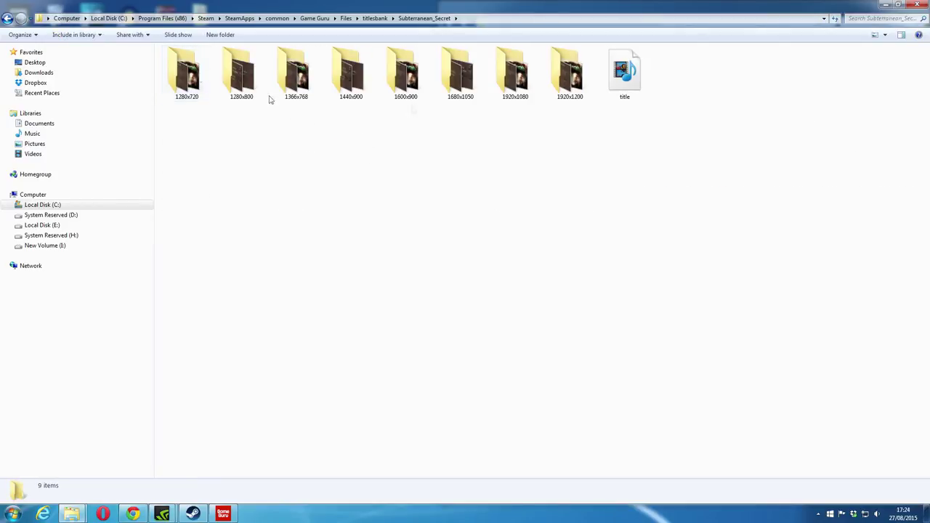
double_click(556, 78)
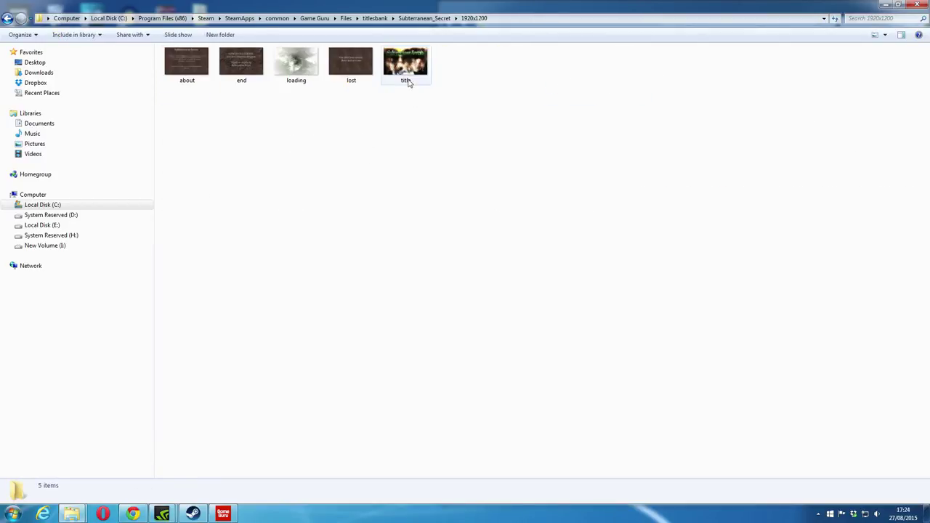
- Open Subterranean_Secret's 1280x800 folder and select the about image
left_click(7, 17)
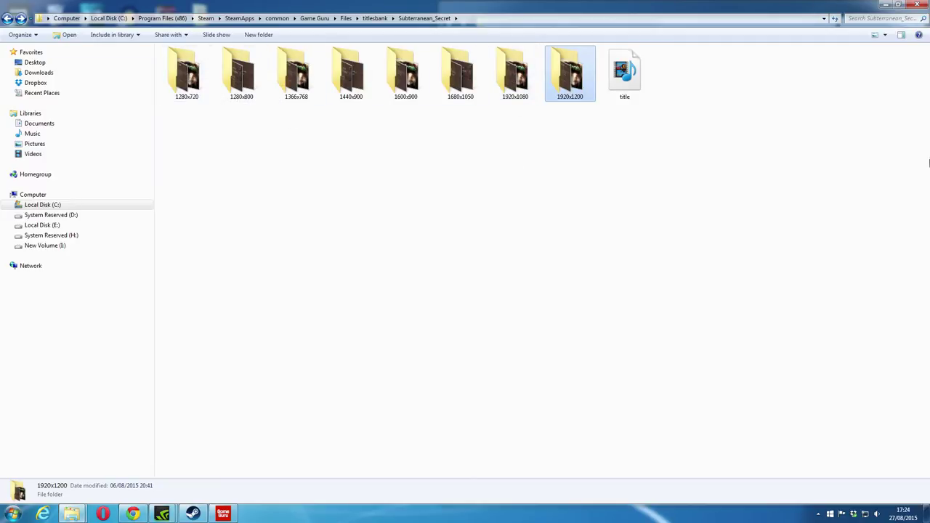
double_click(228, 69)
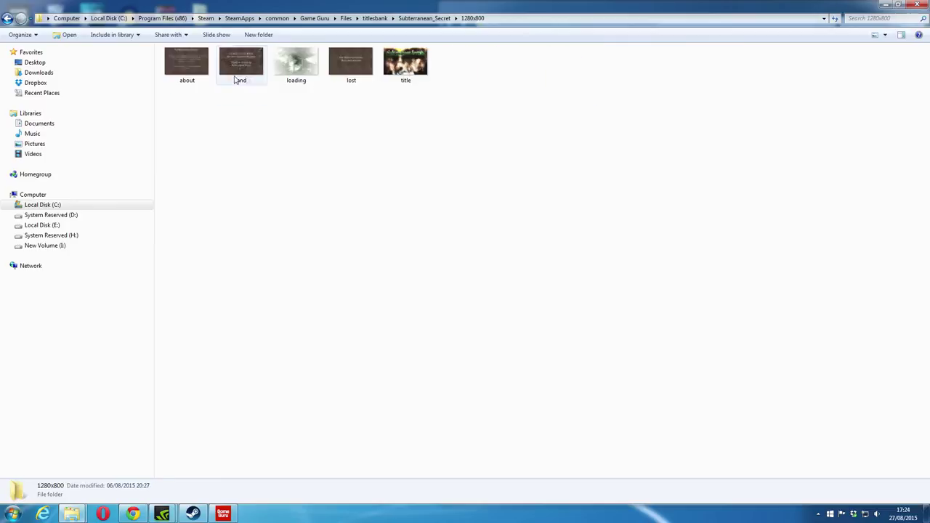
left_click(191, 67)
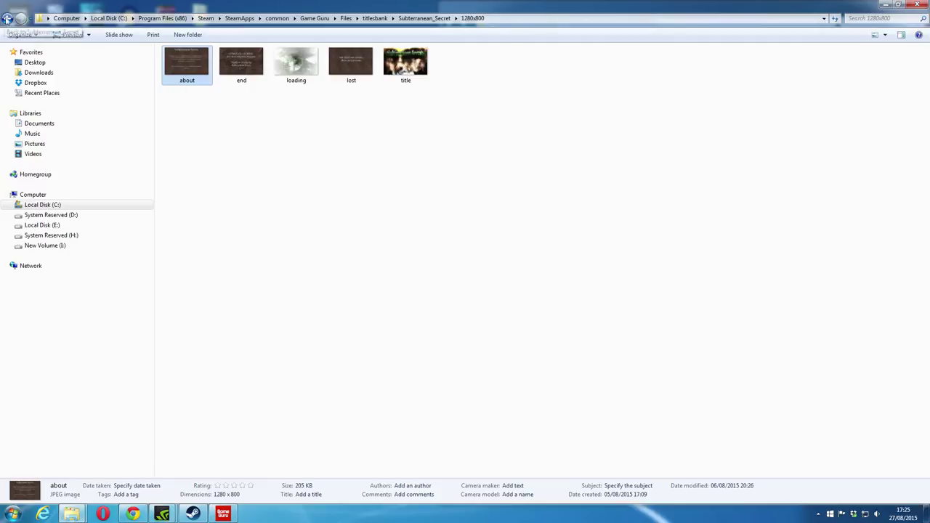
- Open the 1920x1200 folder, select the lost image, and return to titlesbank
left_click(7, 19)
double_click(567, 85)
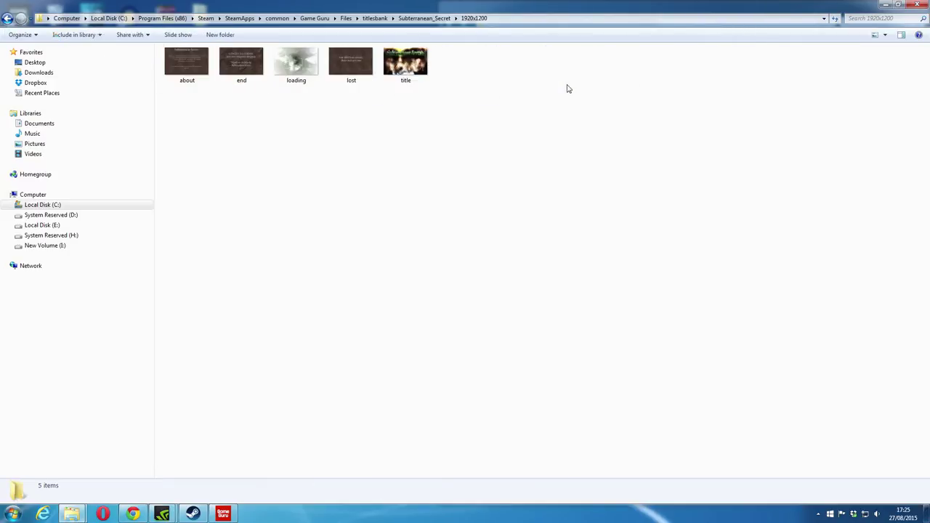
left_click(366, 66)
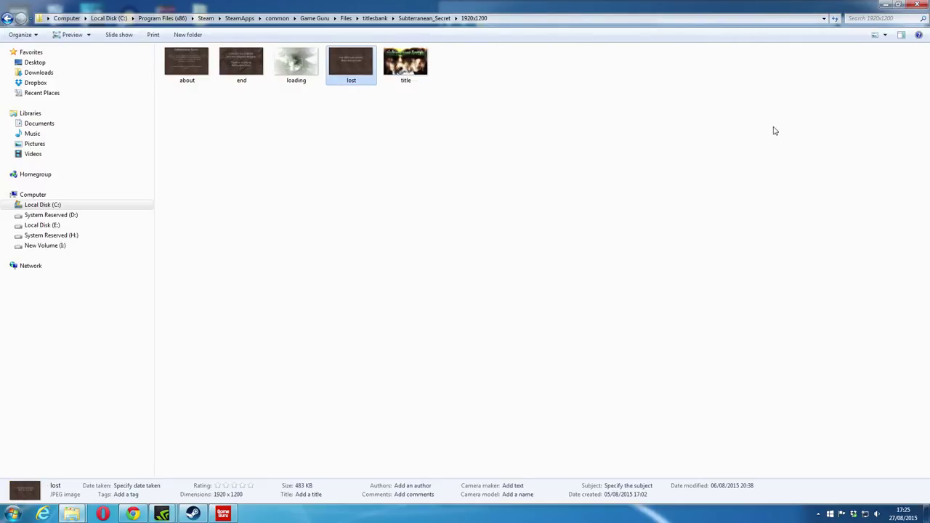
left_click(7, 18)
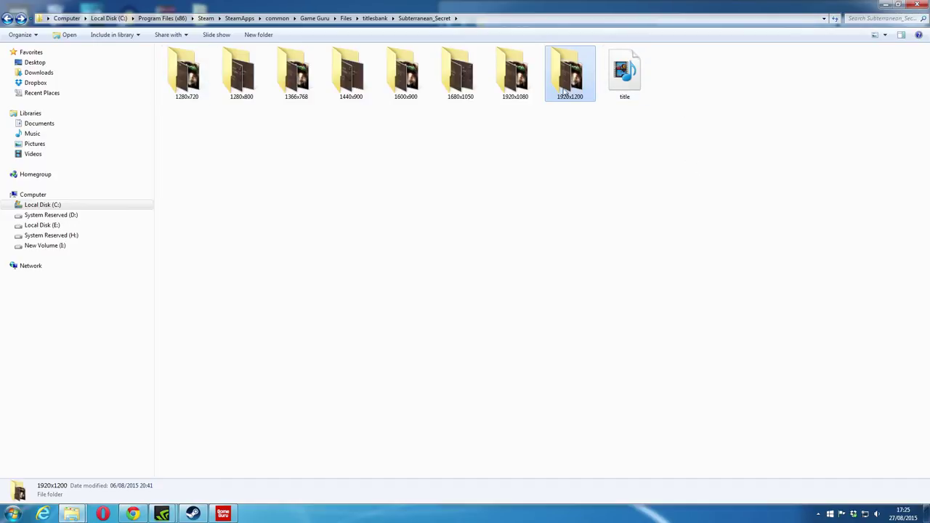
left_click(6, 18)
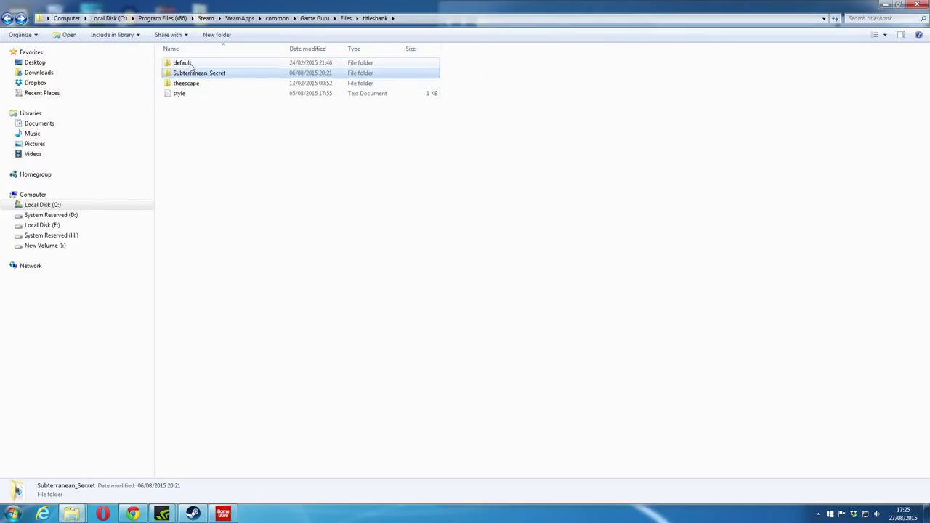
- Open the titlesbank style file in Notepad, confirm it names Subterranean_Secret, and close it
double_click(190, 66)
key("BackSpace")
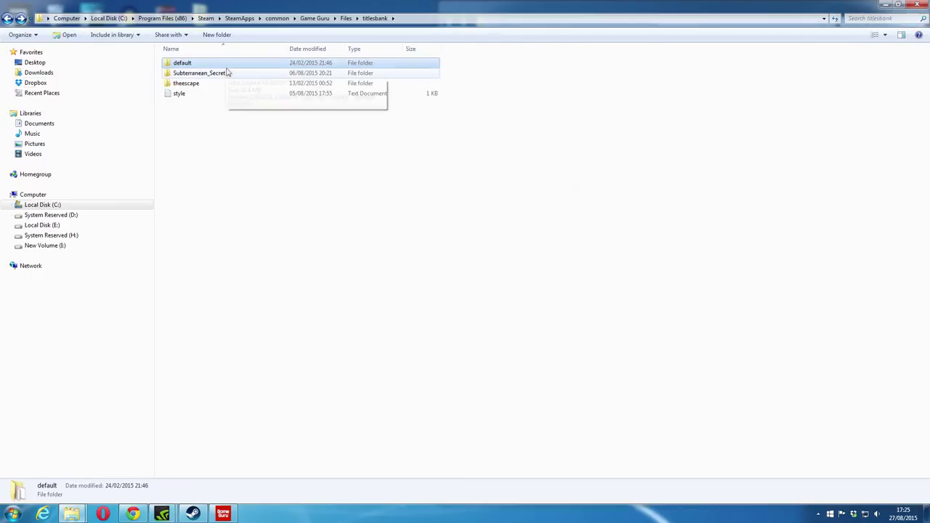
double_click(180, 94)
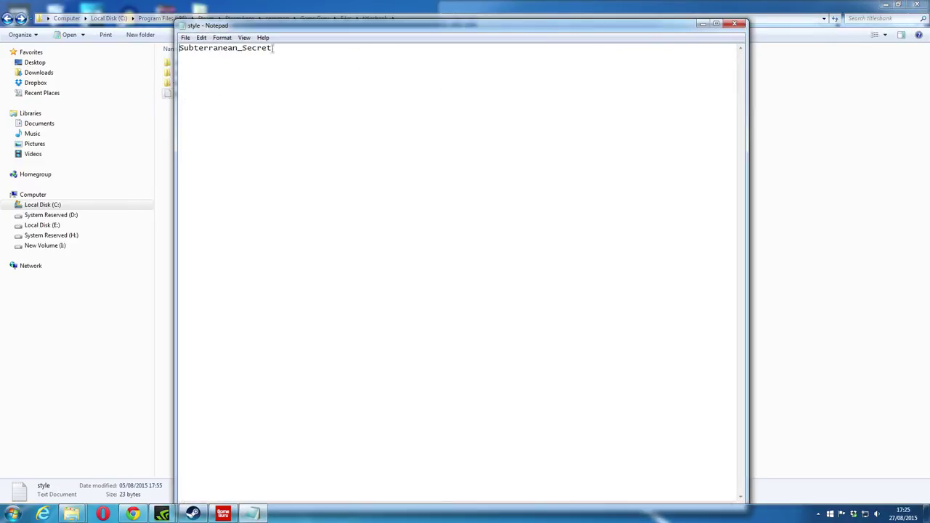
left_click_drag(297, 29, 368, 51)
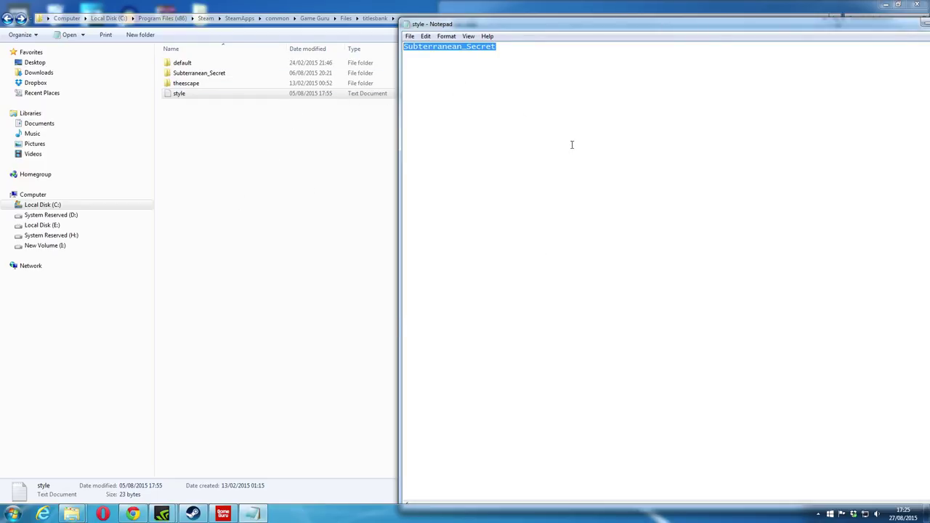
left_click(528, 50)
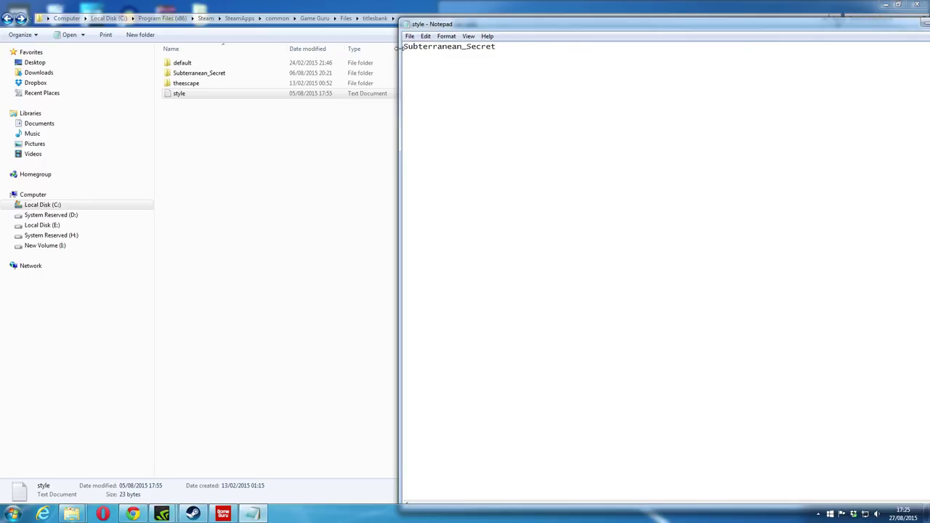
left_click_drag(528, 34, 411, 116)
left_click(841, 111)
- Arrange the titlesbank and My Games Explorer windows side by side
left_click_drag(507, 7, 352, 26)
left_click(660, 15)
left_click_drag(765, 16, 565, 38)
- Confirm image test > Files > titlesbank contains subterranean_secret, then return to the image test folder
double_click(484, 127)
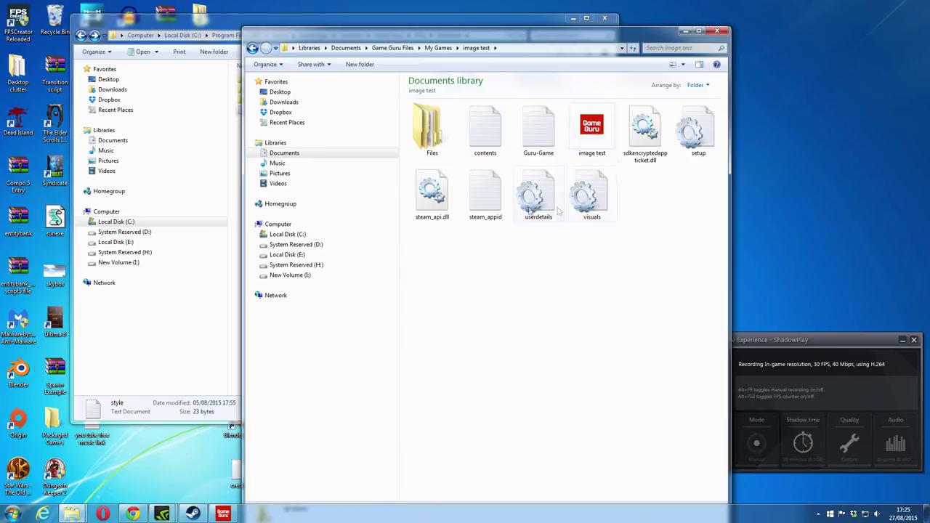
double_click(430, 127)
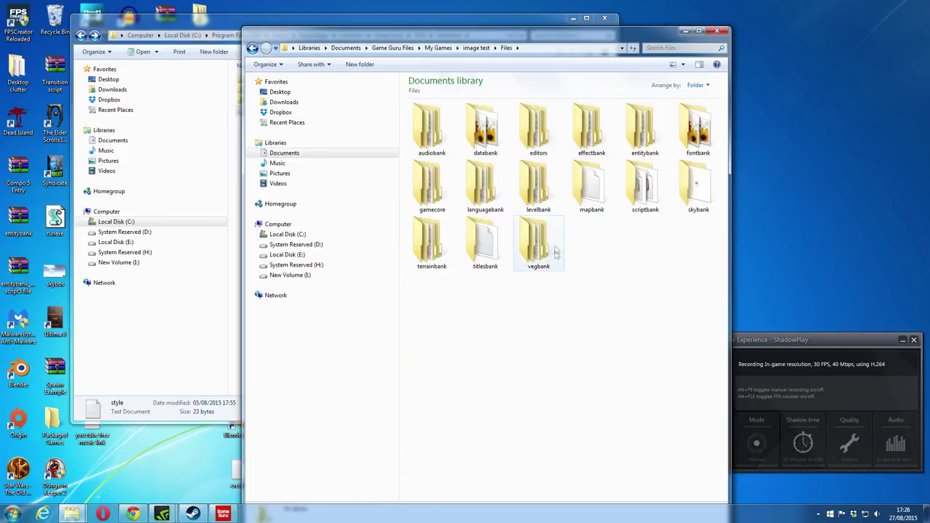
double_click(482, 242)
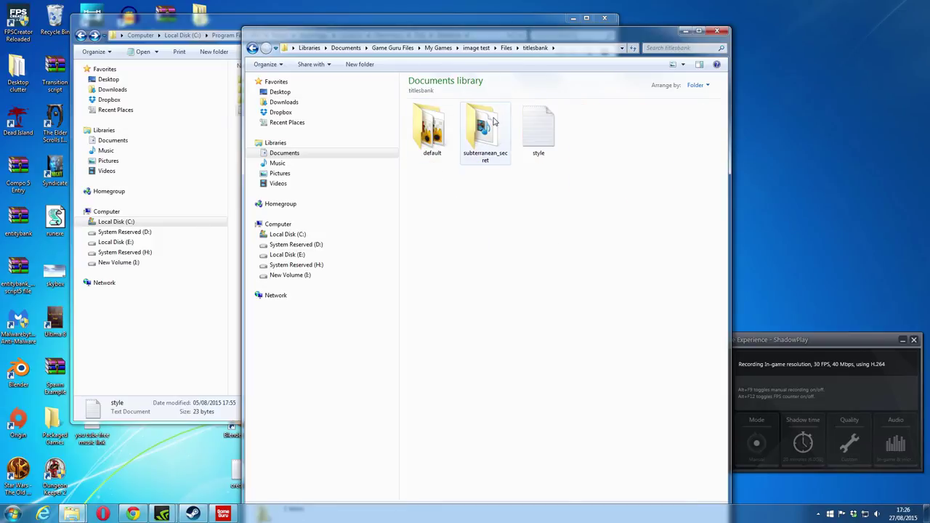
double_click(480, 123)
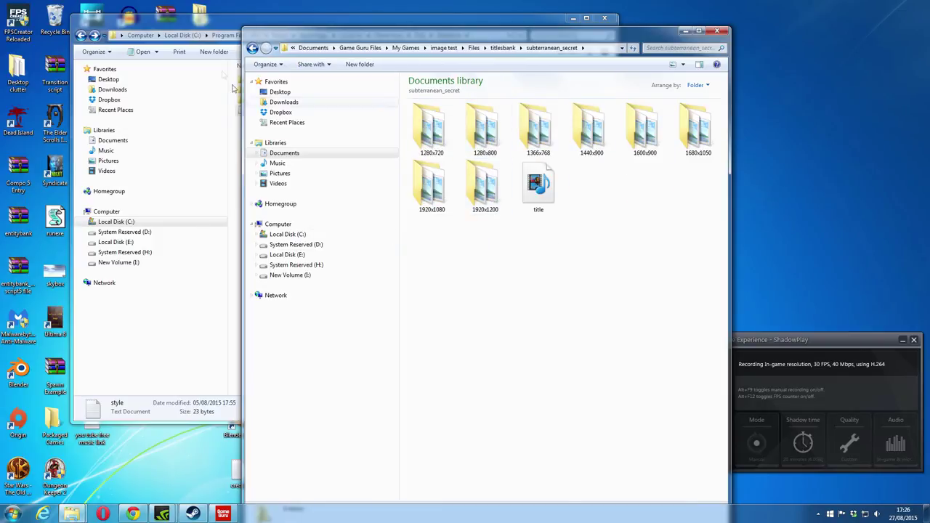
left_click(252, 49)
left_click(252, 49)
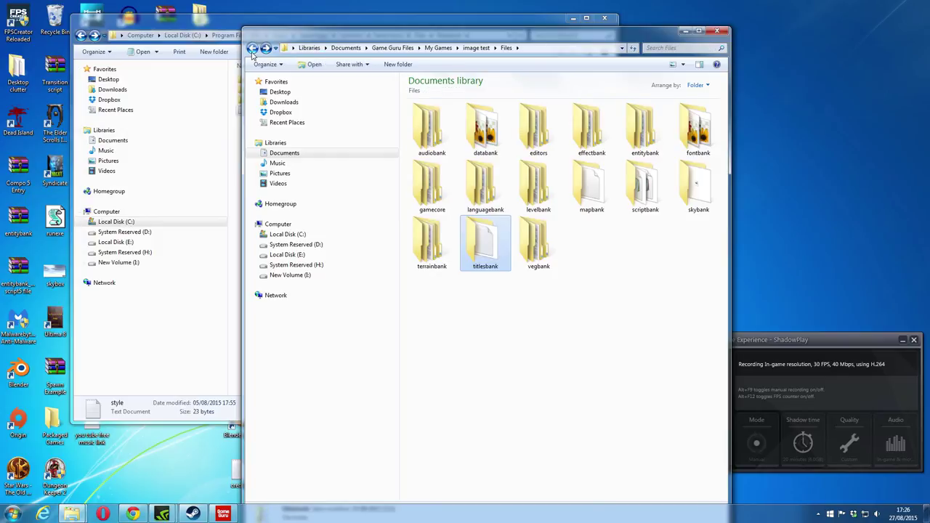
left_click(252, 50)
left_click_drag(506, 35, 673, 12)
- Return to the GameGuru editor showing the image test level
left_click(223, 514)
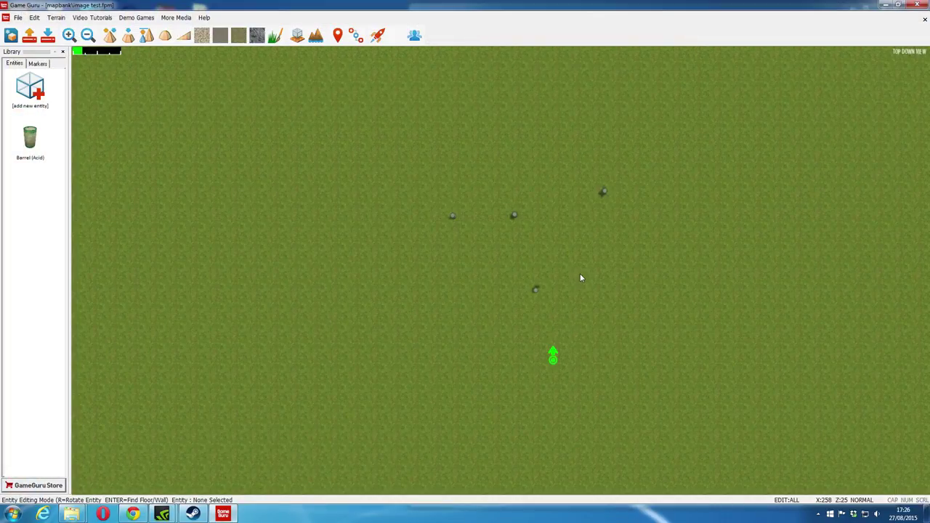